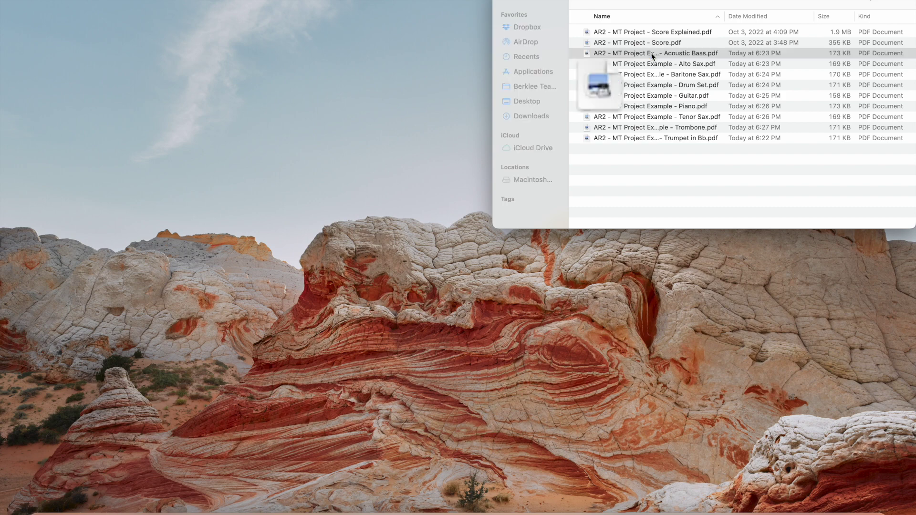
Step: Look through the quick previews of the instrument part PDFs from Acoustic Bass down to Trumpet in Bb
{"action": "key", "text": "Down"}
{"action": "key", "text": "Down"}
{"action": "key", "text": "Down"}
{"action": "key", "text": "Down"}
{"action": "key", "text": "Down"}
{"action": "key", "text": "Down"}
{"action": "key", "text": "Down"}
{"action": "key", "text": "Down"}
{"action": "key", "text": "Down"}
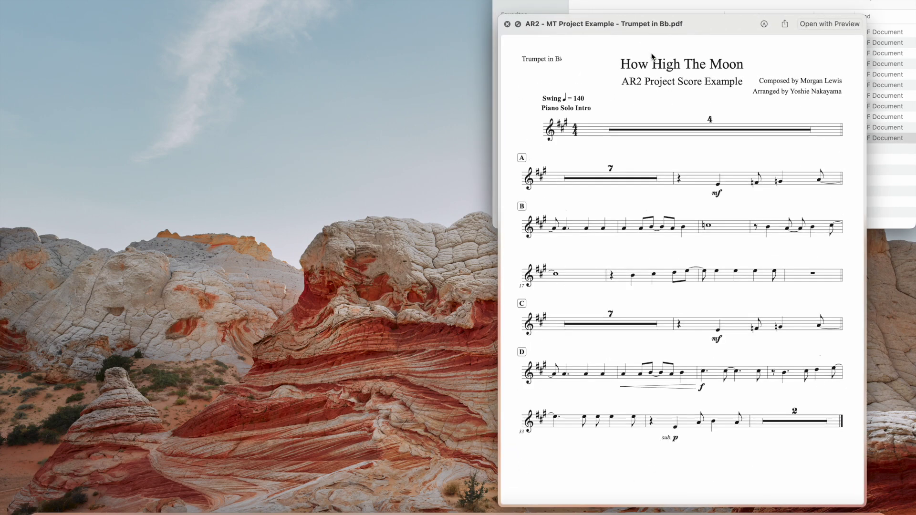
{"action": "key", "text": "space"}
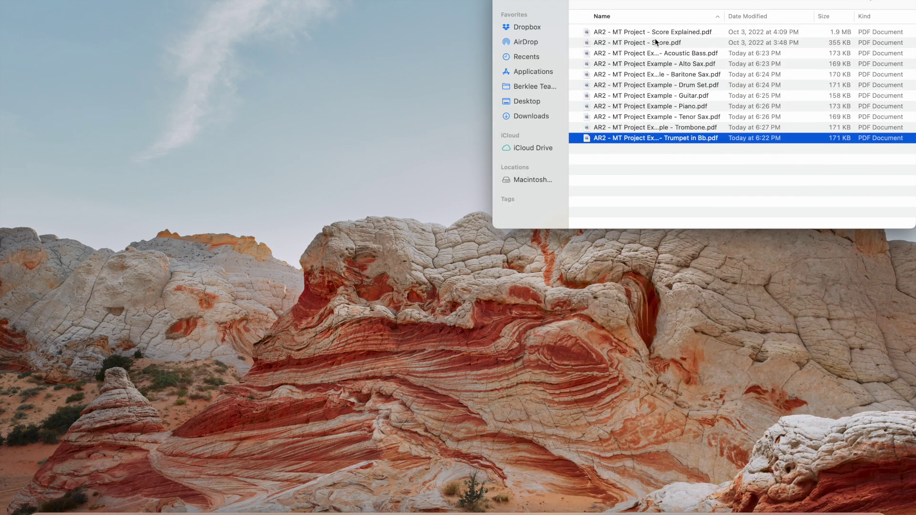
Step: Preview the full score file "AR2 - MT Project - Score.pdf" and close the preview
{"action": "left_click", "coordinate": [656, 42]}
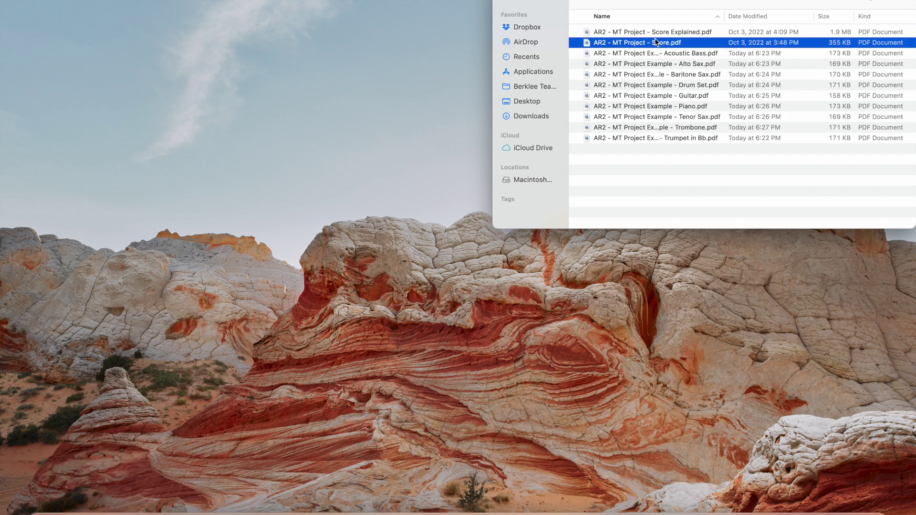
{"action": "key", "text": "space"}
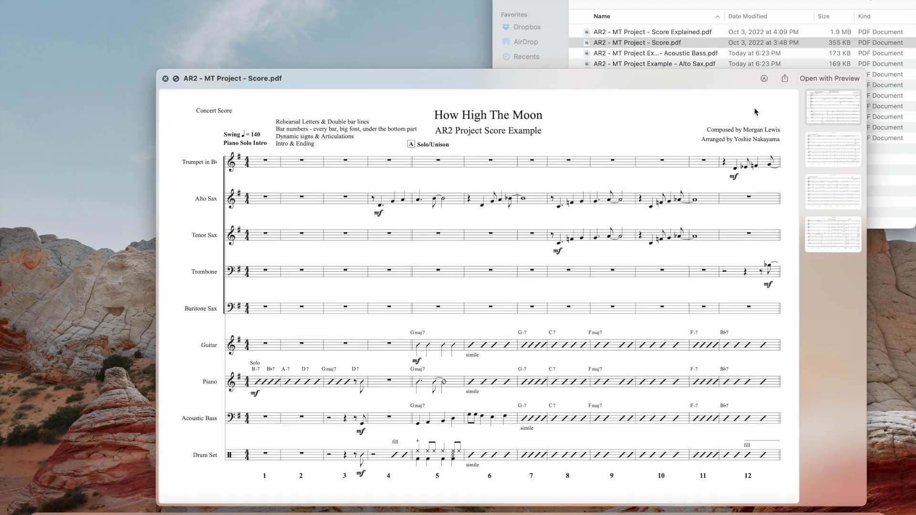
{"action": "key", "text": "space"}
Step: Briefly preview the Acoustic Bass part and step through the remaining part files to Trumpet in Bb
{"action": "key", "text": "Down"}
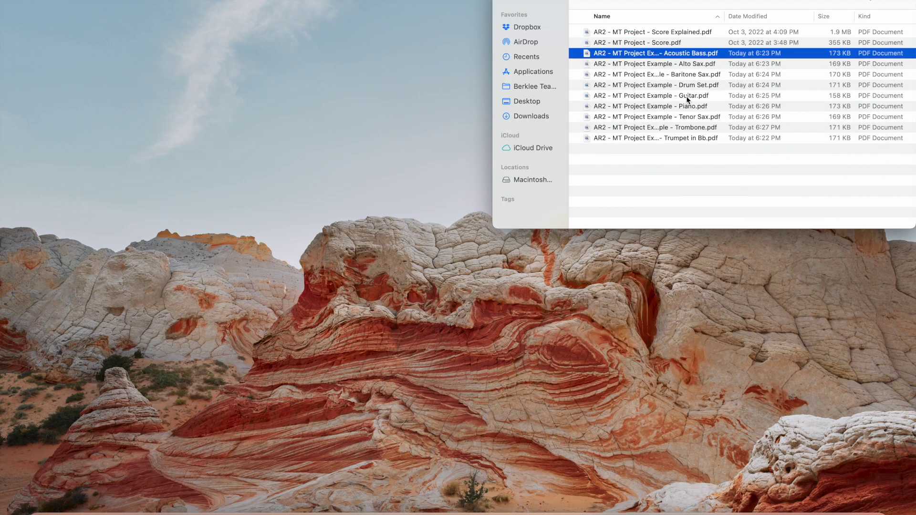
{"action": "key", "text": "space"}
{"action": "key", "text": "space"}
{"action": "key", "text": "Down"}
{"action": "key", "text": "Down"}
{"action": "key", "text": "Down"}
{"action": "key", "text": "Down"}
{"action": "key", "text": "Down"}
{"action": "key", "text": "Down"}
{"action": "key", "text": "Down"}
{"action": "key", "text": "Down"}
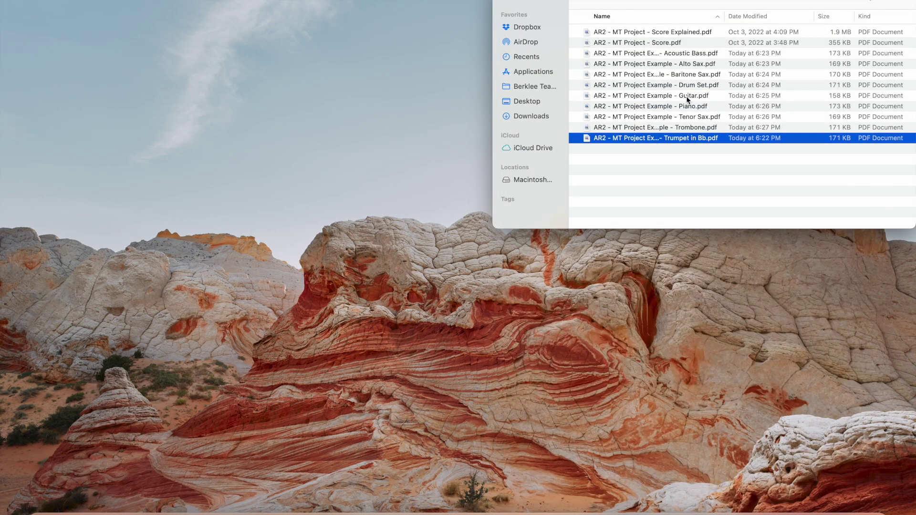
Step: Examine the Acoustic Bass part PDF in a quick preview, close it and clear the file selection
{"action": "left_click", "coordinate": [651, 43]}
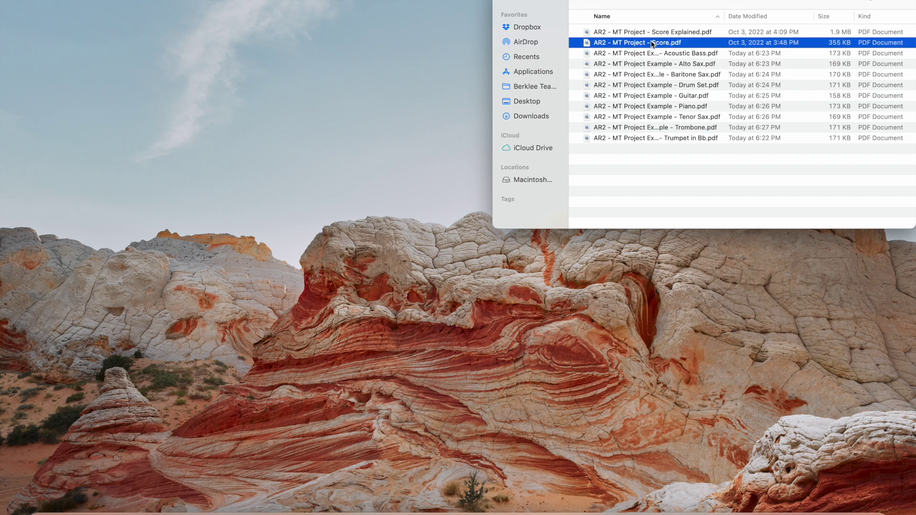
{"action": "left_click", "coordinate": [652, 54]}
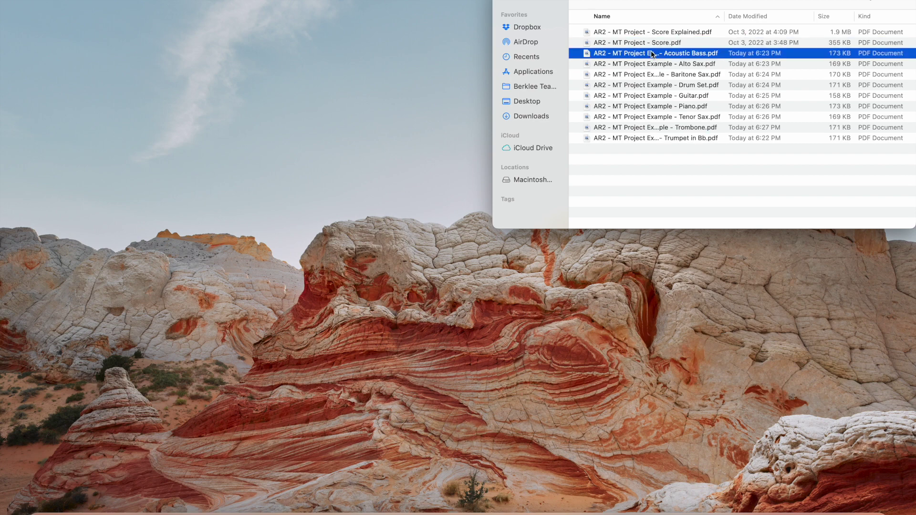
{"action": "key", "text": "space"}
{"action": "key", "text": "space"}
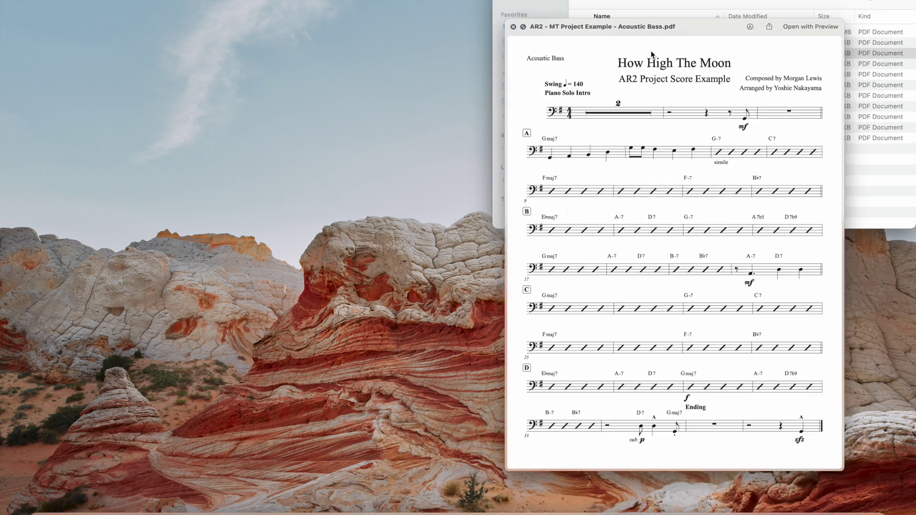
{"action": "left_click_drag", "start_coordinate": [675, 151], "coordinate": [677, 55]}
{"action": "left_click", "coordinate": [654, 167]}
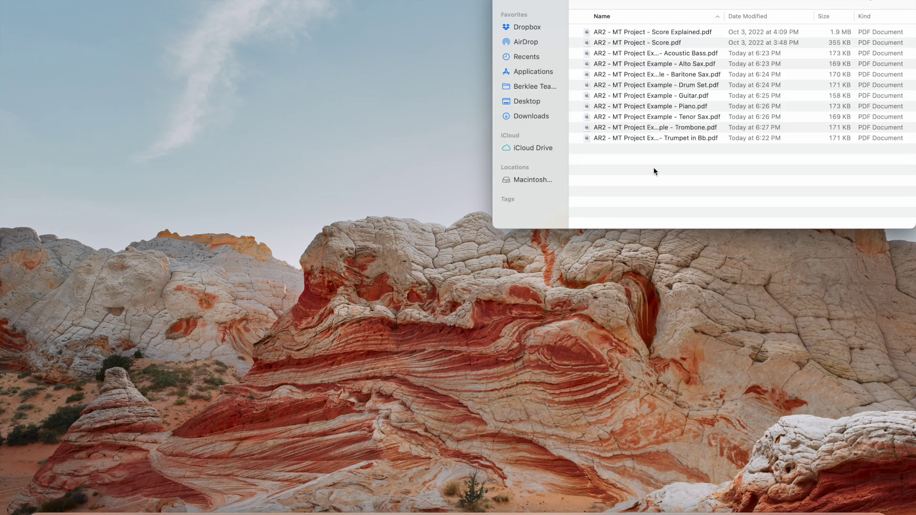
Step: Go through the separate part files one by one, from Acoustic Bass to Trumpet in Bb, and clear the selection
{"action": "left_click", "coordinate": [664, 55]}
{"action": "left_click", "coordinate": [663, 63]}
{"action": "left_click", "coordinate": [665, 74]}
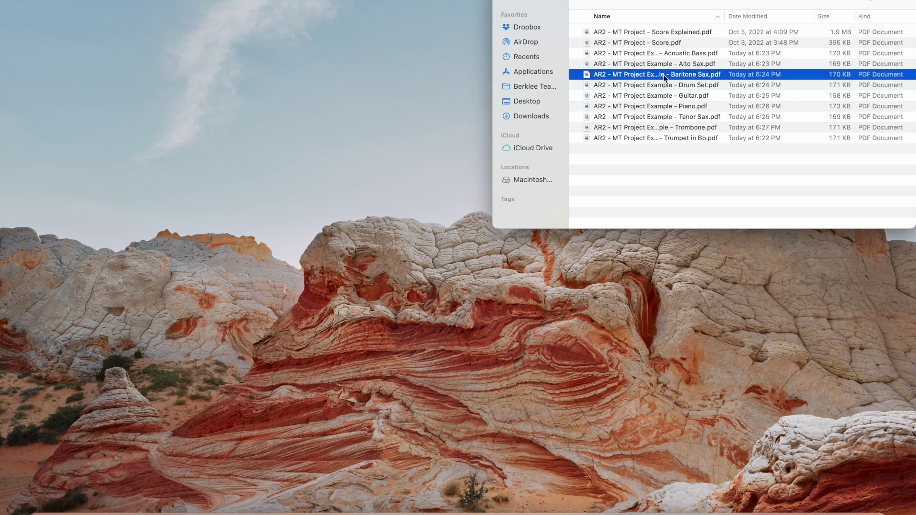
{"action": "left_click", "coordinate": [666, 86]}
{"action": "left_click", "coordinate": [666, 96]}
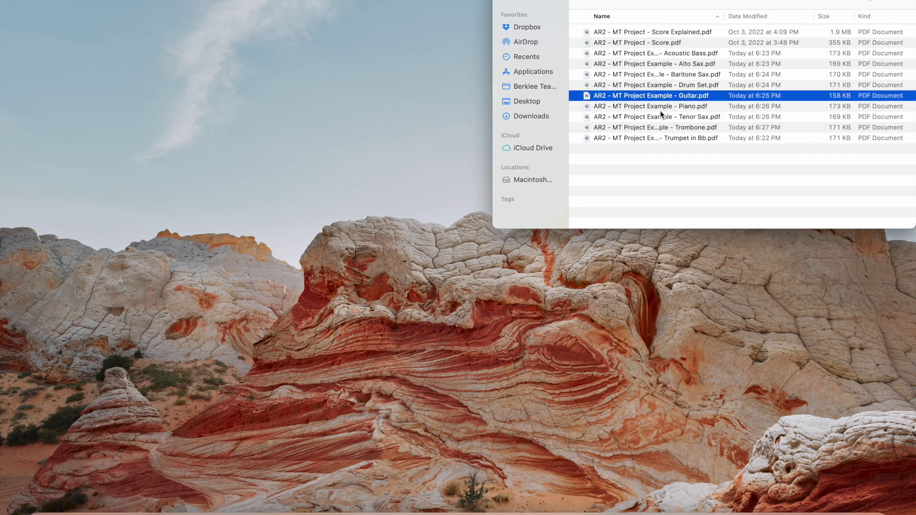
{"action": "left_click", "coordinate": [659, 108]}
{"action": "left_click", "coordinate": [664, 118]}
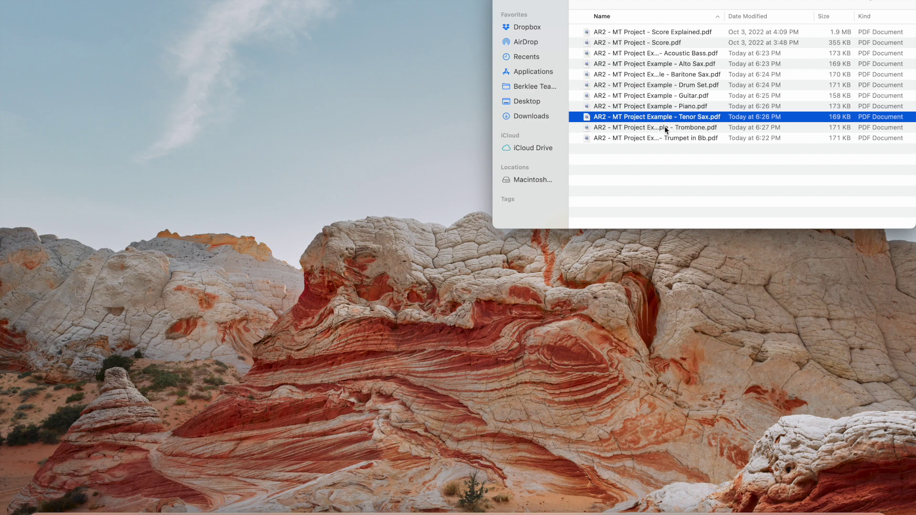
{"action": "left_click", "coordinate": [665, 126]}
{"action": "left_click", "coordinate": [666, 138]}
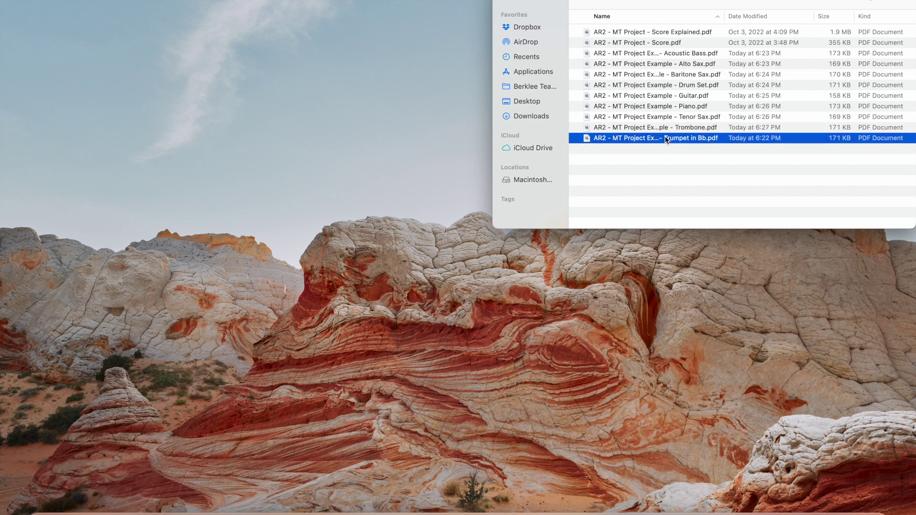
{"action": "left_click", "coordinate": [674, 161]}
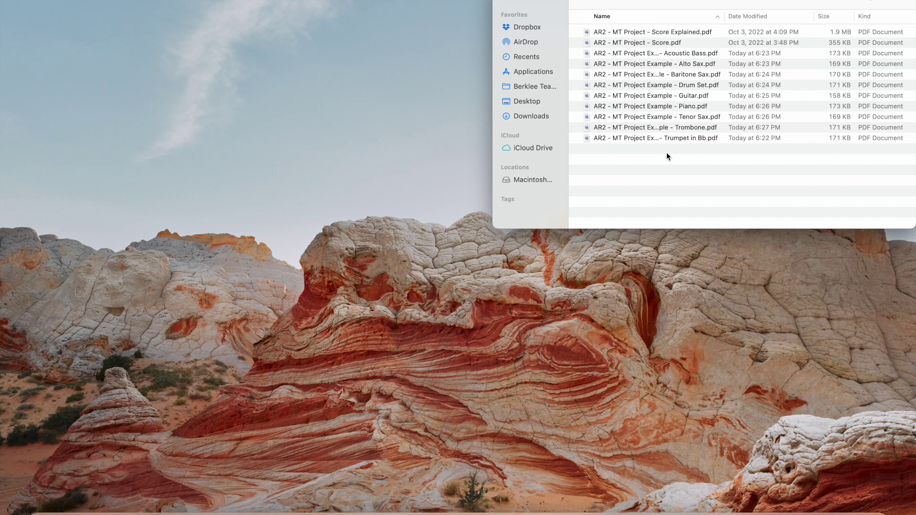
Step: Preview the concert score to check the order of its instruments, and close the preview
{"action": "left_click", "coordinate": [658, 43]}
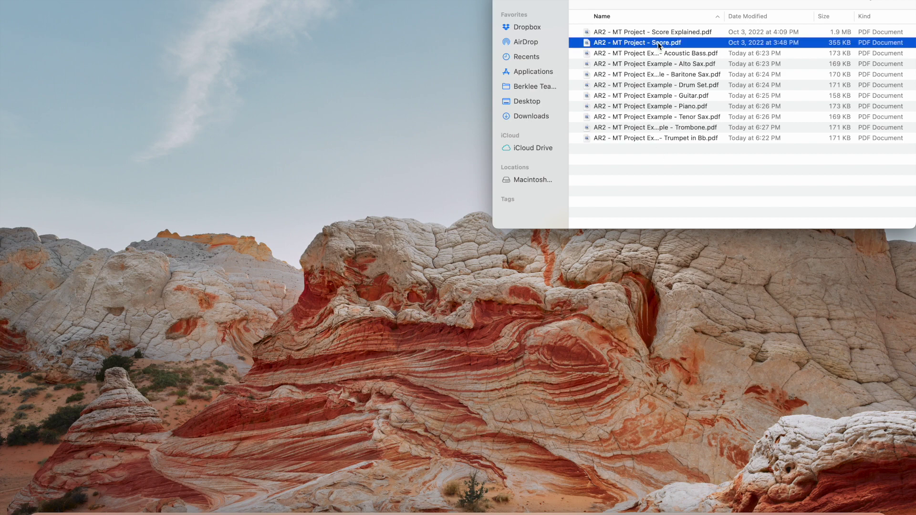
{"action": "key", "text": "space"}
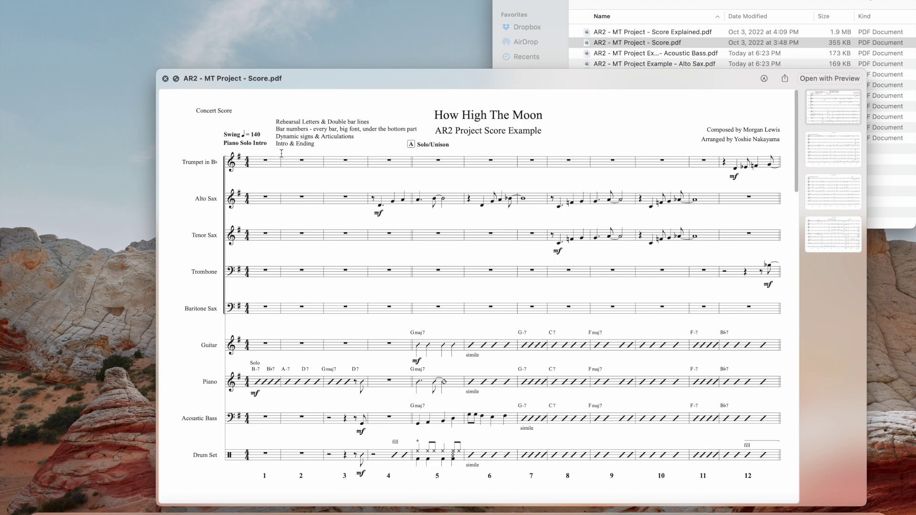
{"action": "key", "text": "space"}
{"action": "left_click", "coordinate": [645, 163]}
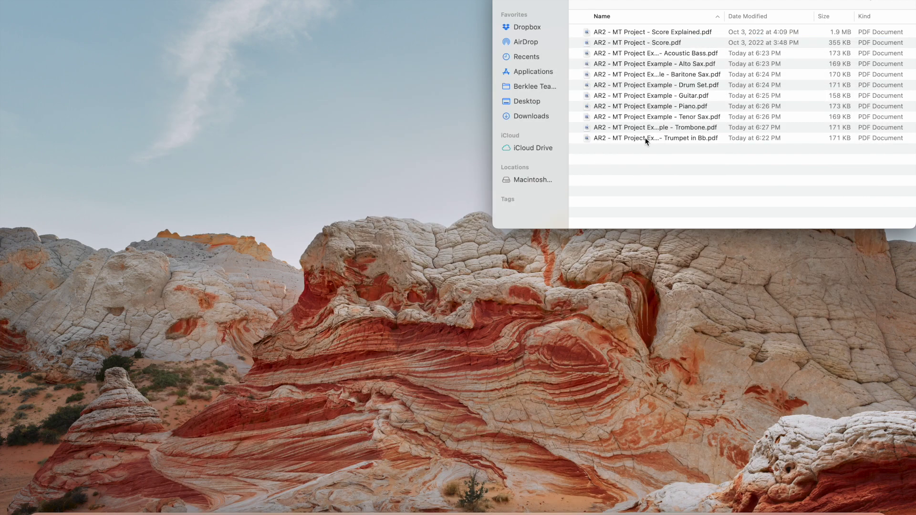
Step: Open the Trumpet in Bb part PDF in Preview and look over its page
{"action": "right_click", "coordinate": [645, 138]}
{"action": "mouse_move", "coordinate": [661, 153]}
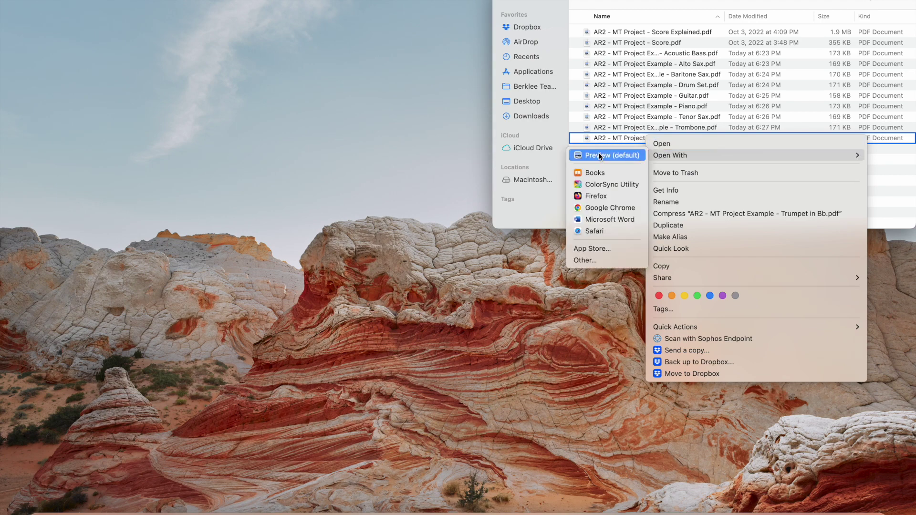
{"action": "left_click", "coordinate": [600, 156]}
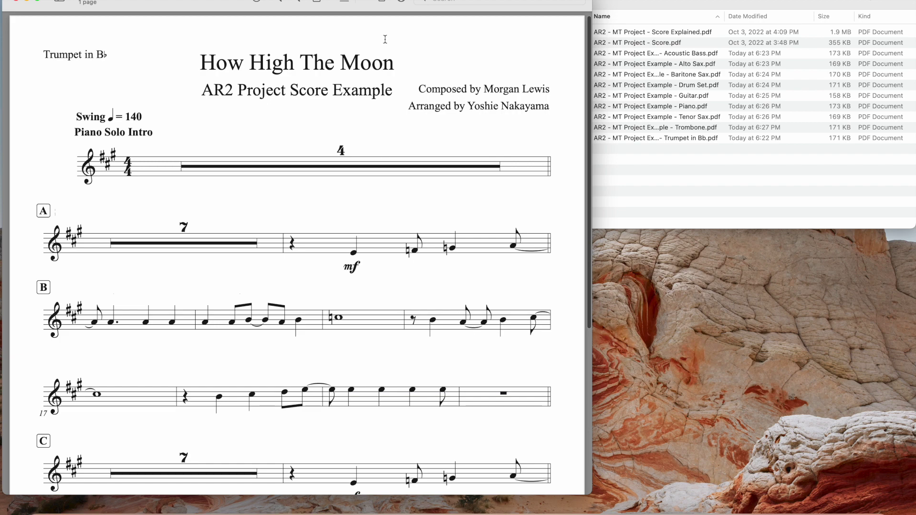
{"action": "left_click_drag", "start_coordinate": [201, 4], "coordinate": [277, 4]}
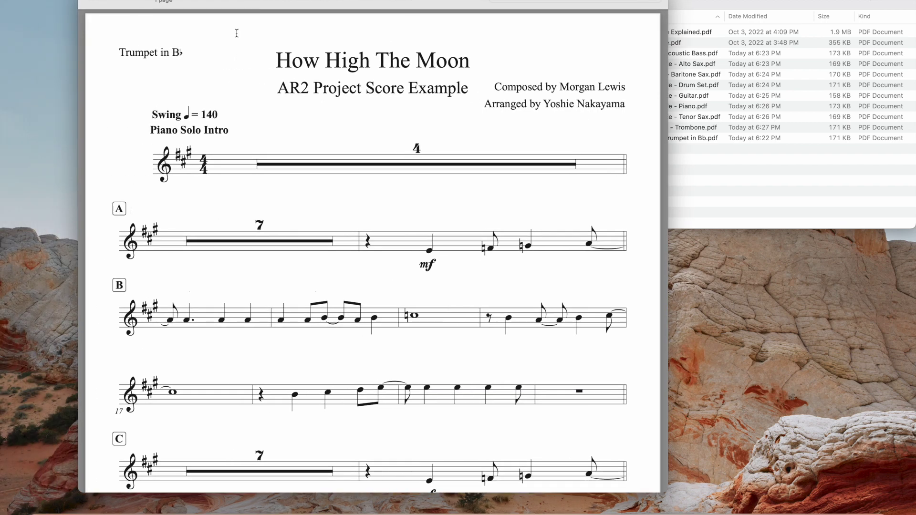
{"action": "scroll", "coordinate": [277, 116], "scroll_direction": "down", "scroll_amount": 3}
{"action": "scroll", "coordinate": [277, 117], "scroll_direction": "down", "scroll_amount": 2}
{"action": "scroll", "coordinate": [277, 117], "scroll_direction": "up", "scroll_amount": 5}
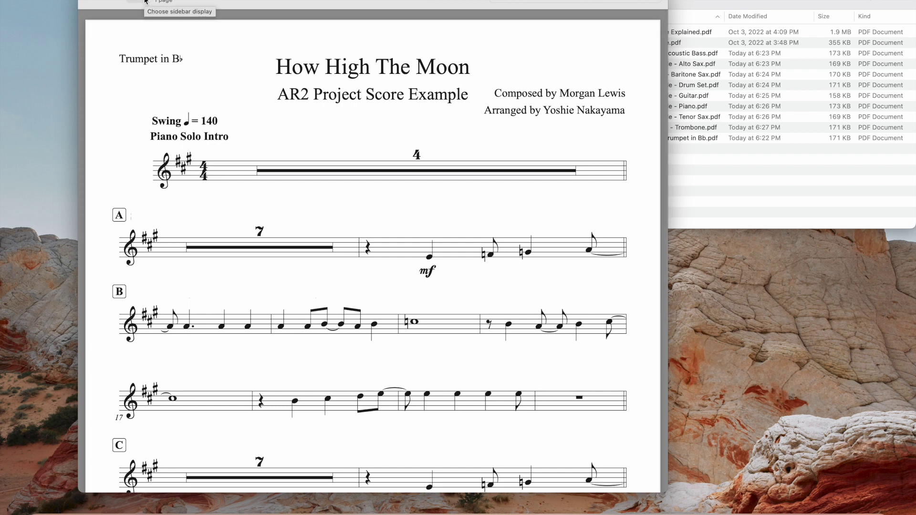
Step: Show the page thumbnails sidebar for the Trumpet part and move its window clear of the file list
{"action": "left_click", "coordinate": [146, 1]}
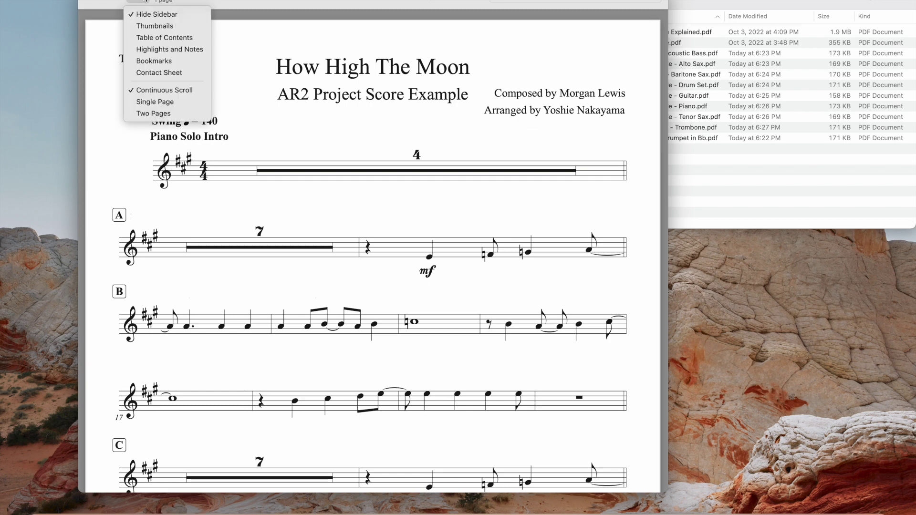
{"action": "left_click", "coordinate": [155, 28]}
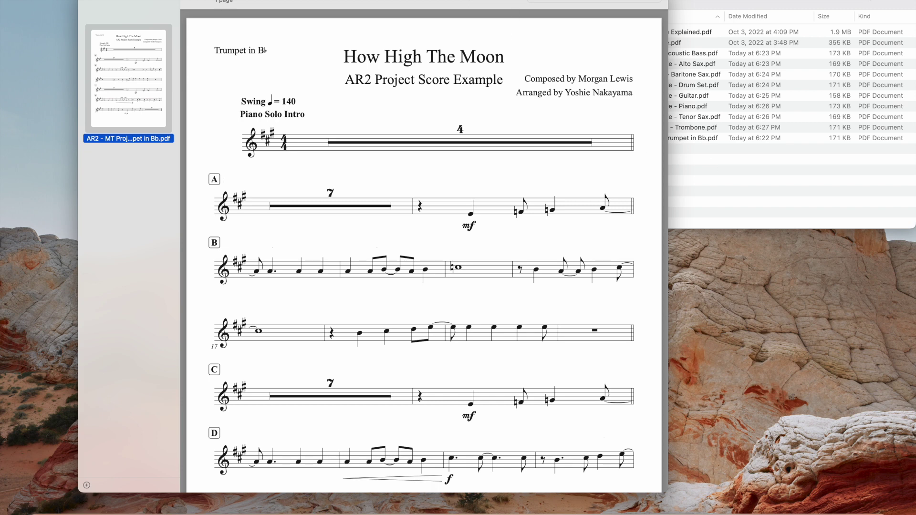
{"action": "key", "text": "super+f"}
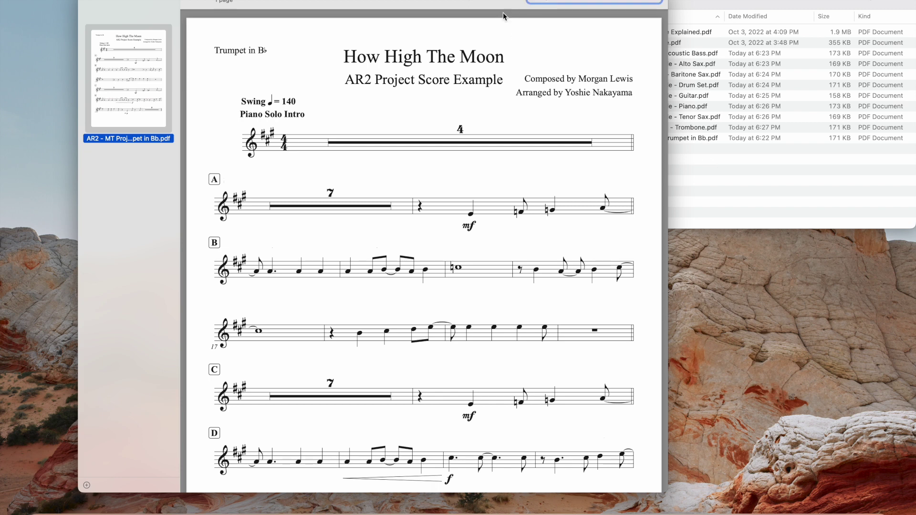
{"action": "key", "text": "Escape"}
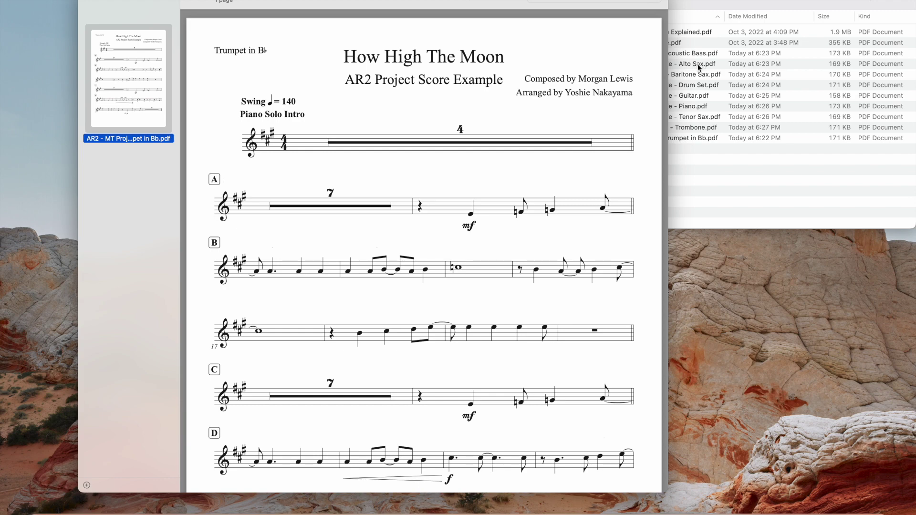
{"action": "left_click_drag", "start_coordinate": [382, 4], "coordinate": [303, 4]}
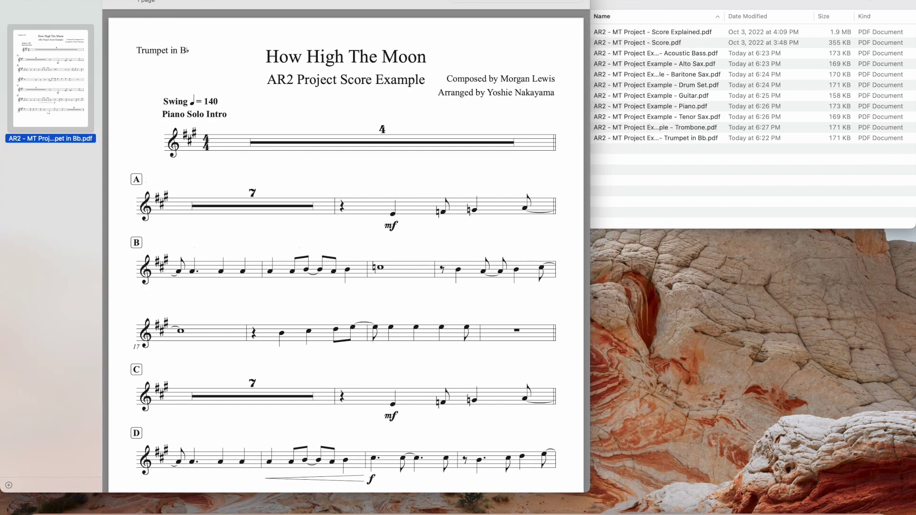
Step: Add the Alto Sax and Tenor Sax part PDFs as pages after the Trumpet page, in that order
{"action": "left_click", "coordinate": [695, 68]}
{"action": "left_click", "coordinate": [695, 68]}
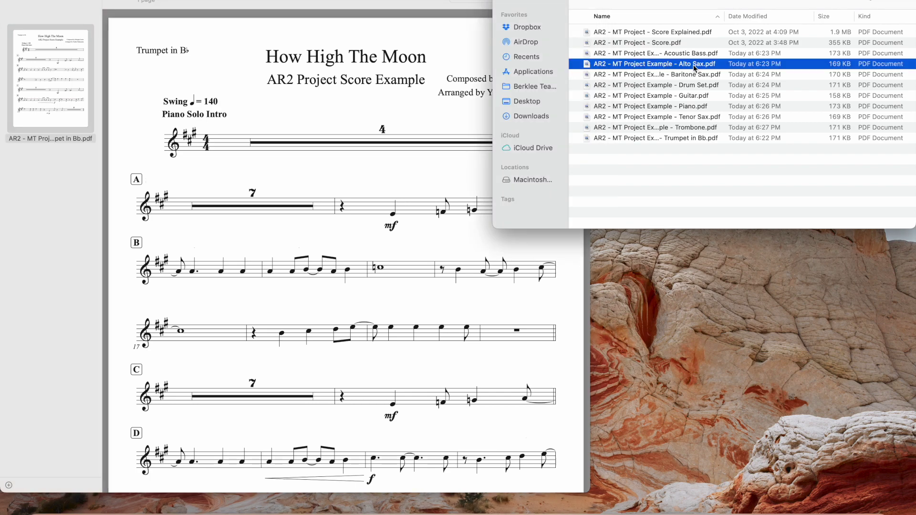
{"action": "left_click_drag", "start_coordinate": [695, 67], "coordinate": [68, 174]}
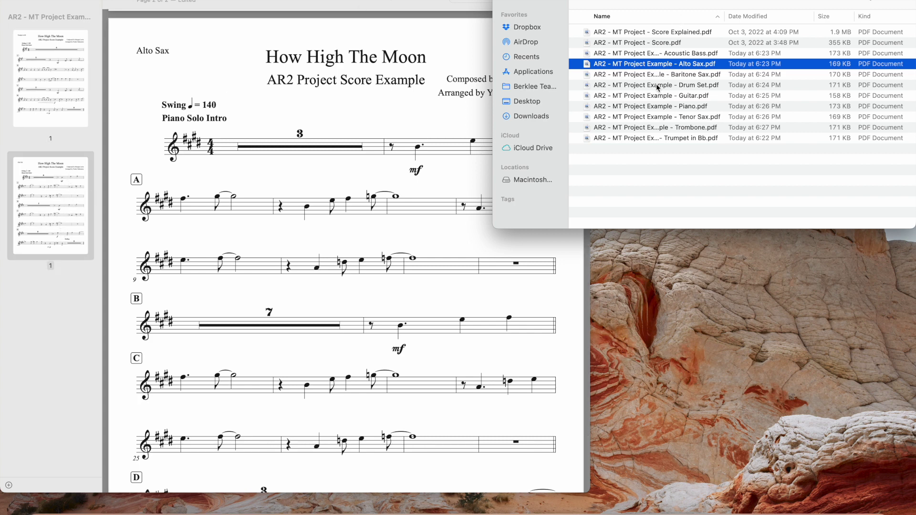
{"action": "left_click_drag", "start_coordinate": [673, 116], "coordinate": [53, 305]}
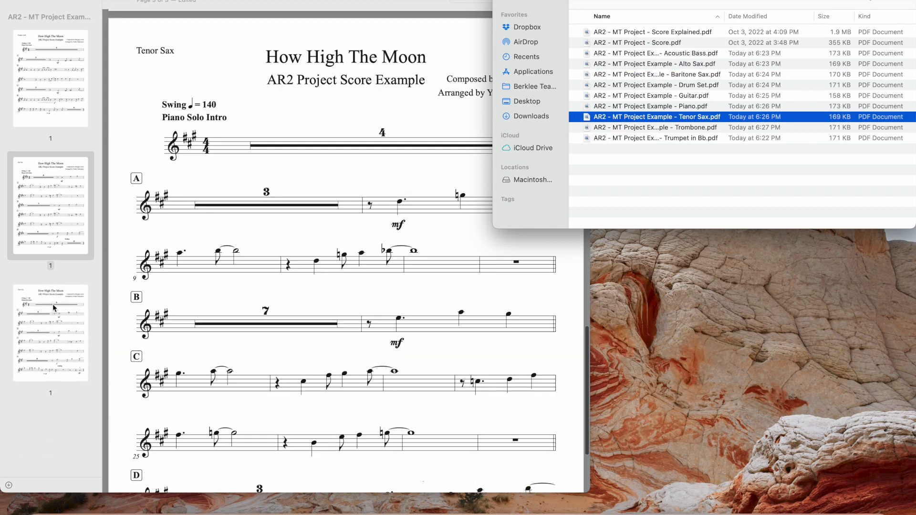
Step: Append the Trombone and Baritone Sax part PDFs after the Tenor Sax page, in that order
{"action": "left_click", "coordinate": [704, 129]}
{"action": "left_click_drag", "start_coordinate": [704, 131], "coordinate": [71, 436]}
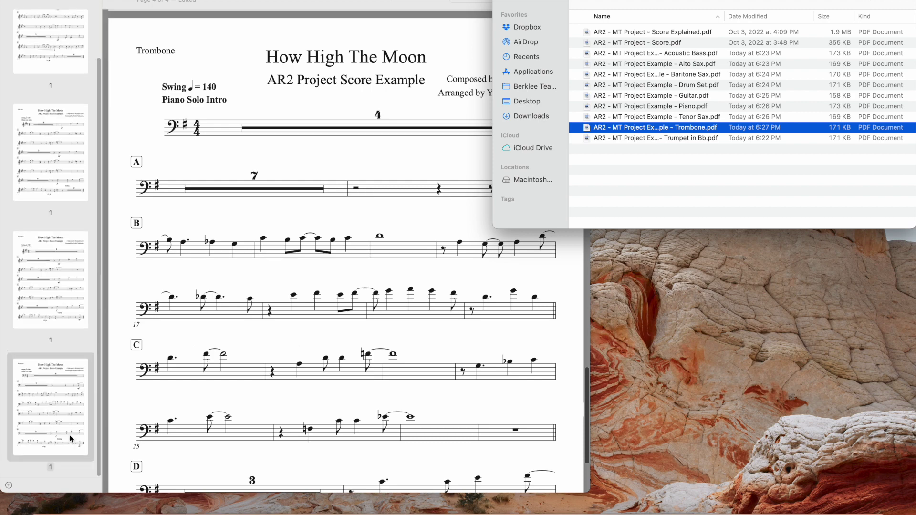
{"action": "left_click", "coordinate": [681, 75]}
{"action": "left_click_drag", "start_coordinate": [680, 75], "coordinate": [59, 470]}
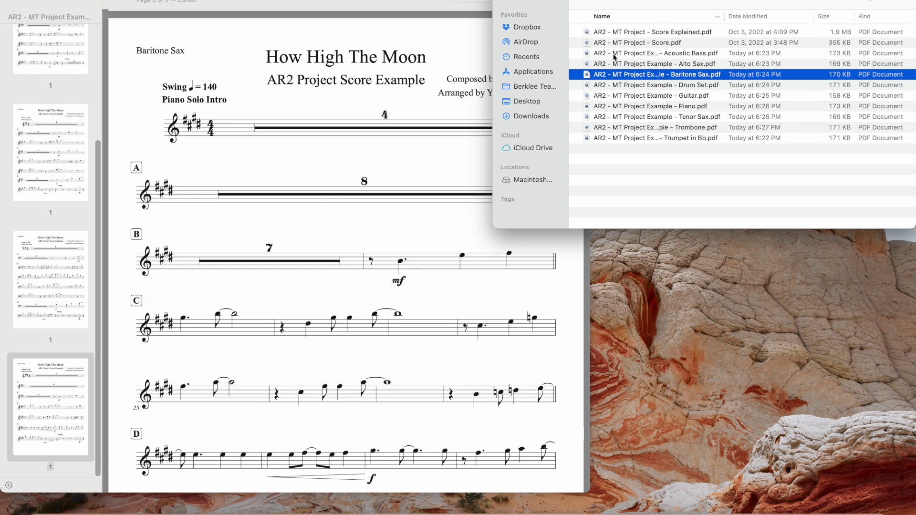
Step: Append the Guitar, Piano and Acoustic Bass part PDFs after the Baritone Sax page, in that order
{"action": "left_click", "coordinate": [678, 96]}
{"action": "left_click_drag", "start_coordinate": [678, 97], "coordinate": [67, 476]}
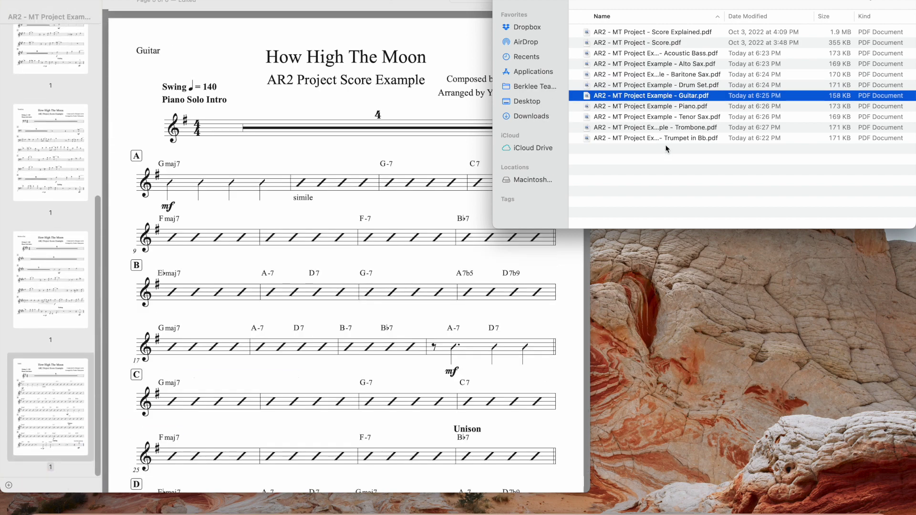
{"action": "left_click_drag", "start_coordinate": [678, 107], "coordinate": [52, 475]}
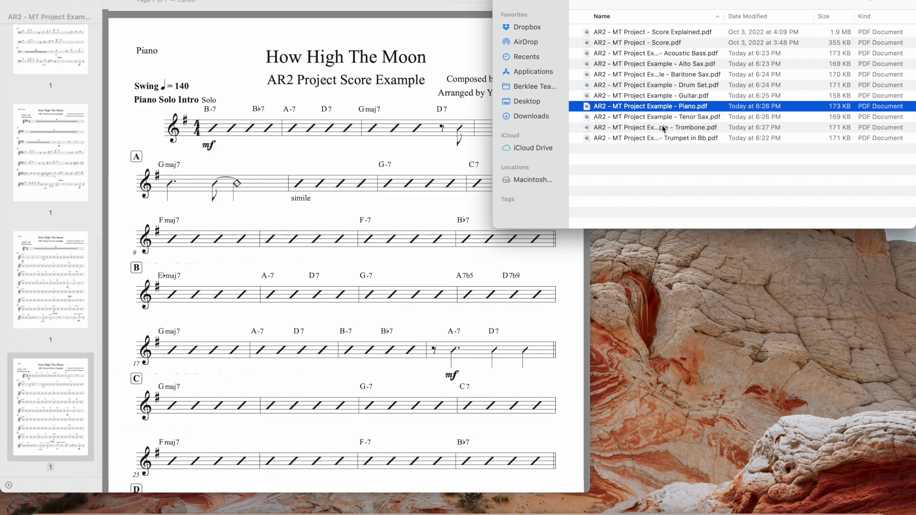
{"action": "left_click_drag", "start_coordinate": [679, 57], "coordinate": [58, 477]}
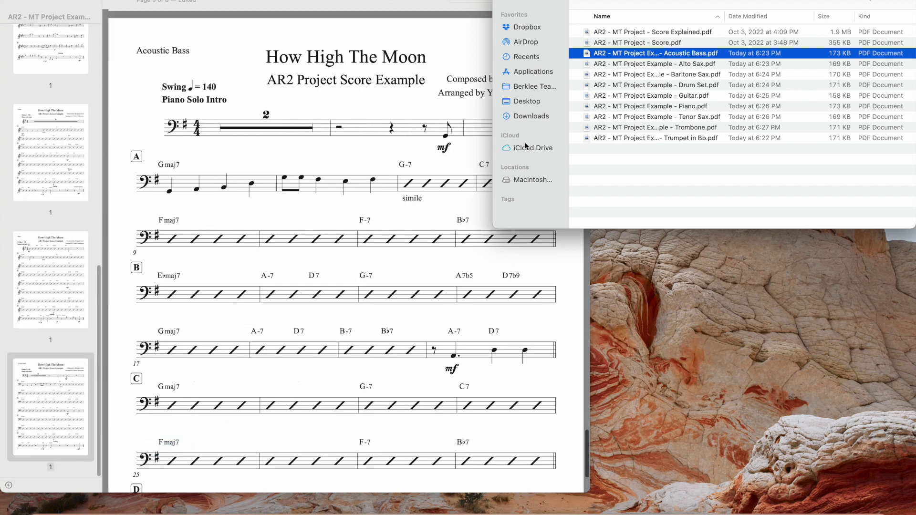
Step: Append the Drum Set part PDF as the final page, directly after the Acoustic Bass page
{"action": "left_click_drag", "start_coordinate": [673, 87], "coordinate": [73, 471]}
{"action": "scroll", "coordinate": [86, 307], "scroll_direction": "up", "scroll_amount": 10}
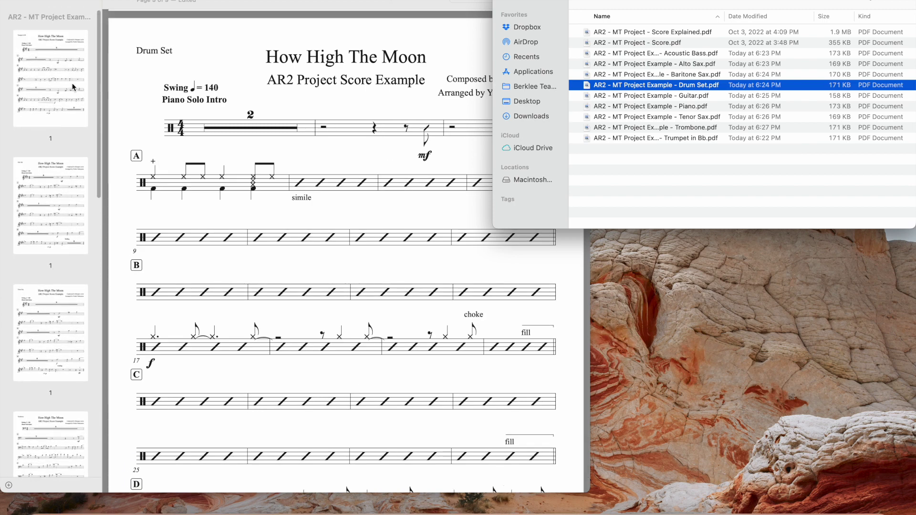
Step: Review the pages of the combined document in order, from the Trumpet part through to the Drum Set part
{"action": "left_click", "coordinate": [64, 79]}
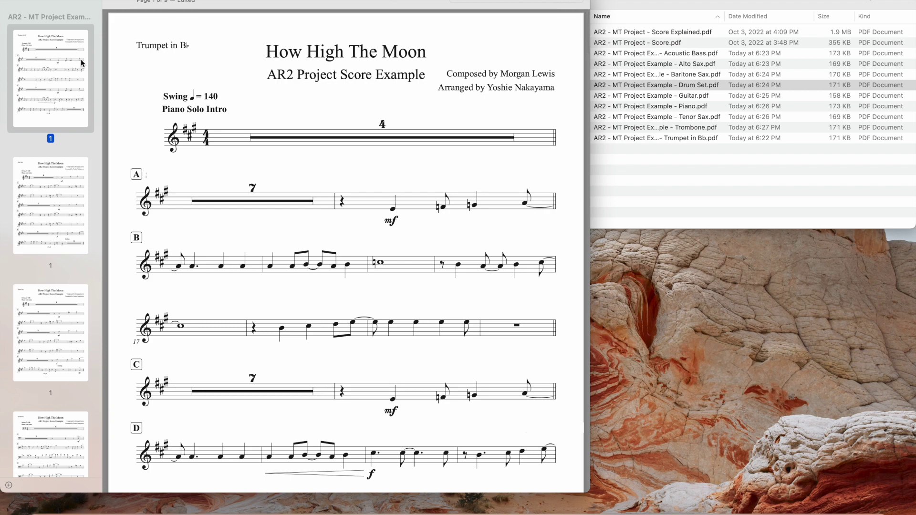
{"action": "scroll", "coordinate": [311, 209], "scroll_direction": "down", "scroll_amount": 10}
{"action": "scroll", "coordinate": [311, 208], "scroll_direction": "down", "scroll_amount": 8}
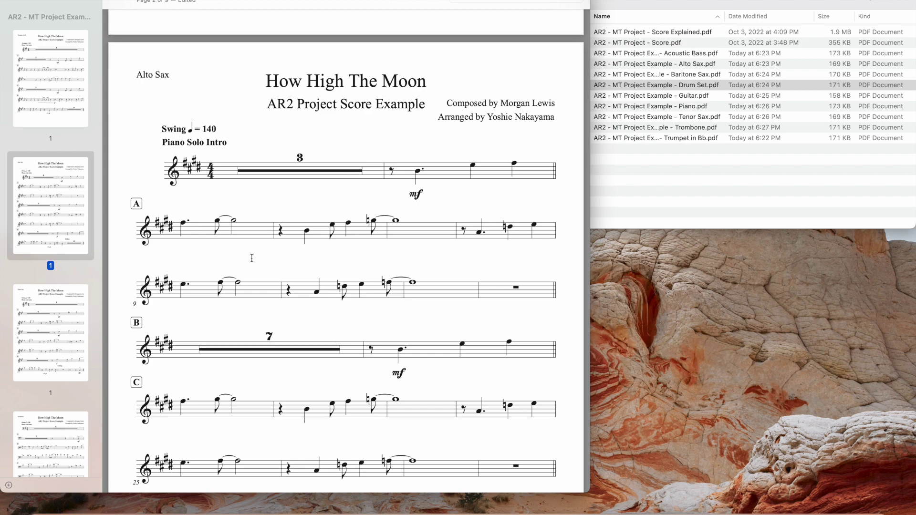
{"action": "scroll", "coordinate": [252, 258], "scroll_direction": "down", "scroll_amount": 13}
{"action": "scroll", "coordinate": [251, 259], "scroll_direction": "down", "scroll_amount": 20}
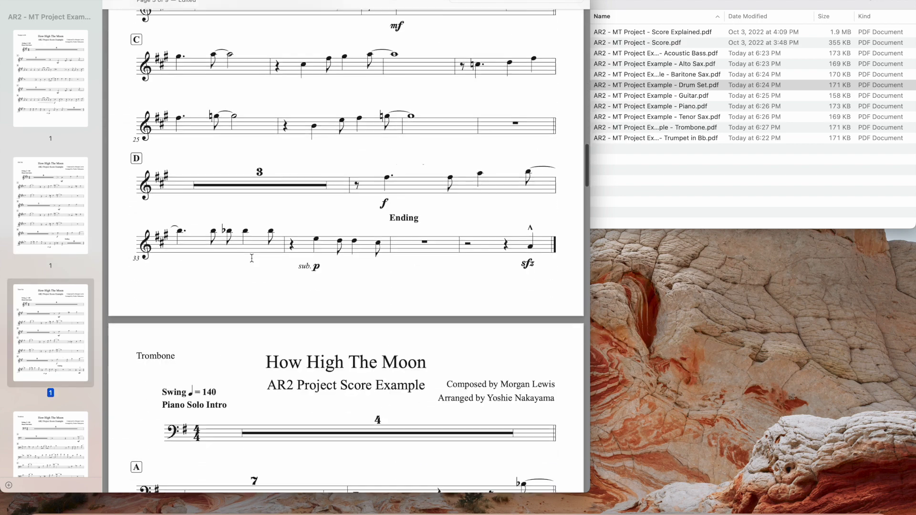
{"action": "scroll", "coordinate": [252, 259], "scroll_direction": "down", "scroll_amount": 20}
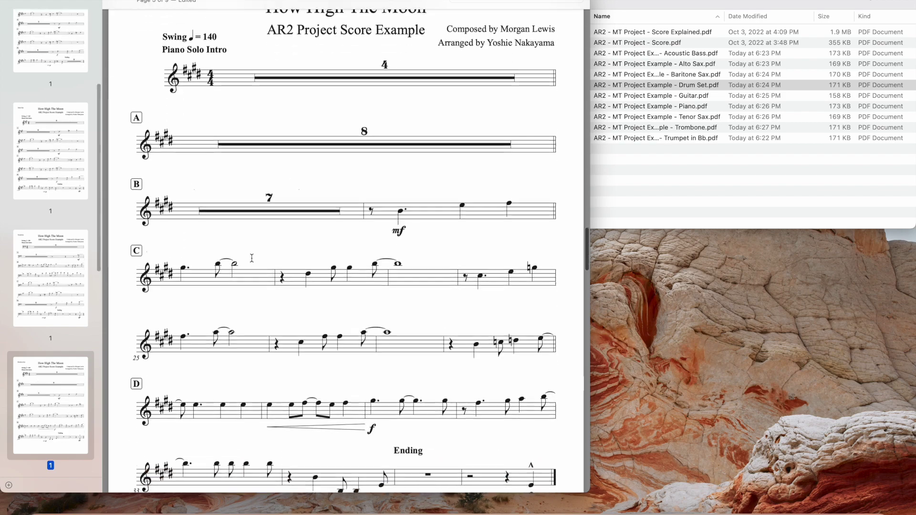
{"action": "scroll", "coordinate": [251, 258], "scroll_direction": "down", "scroll_amount": 20}
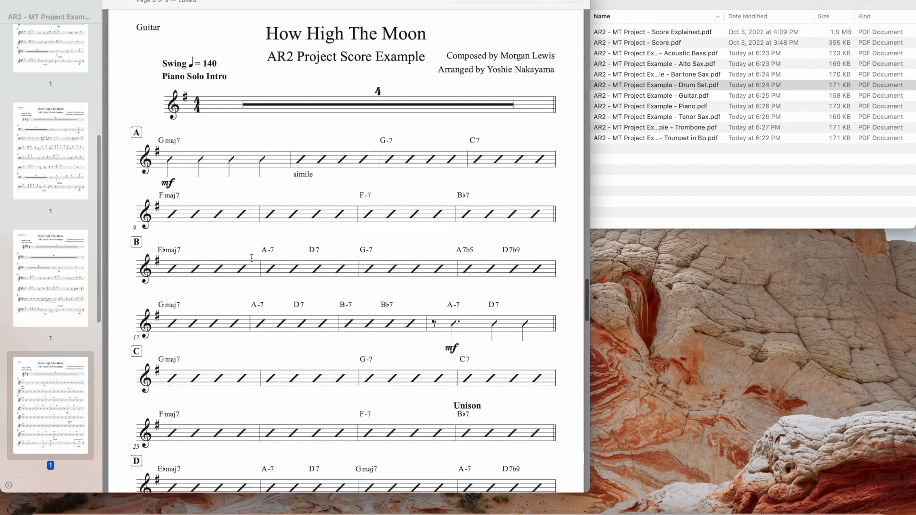
{"action": "scroll", "coordinate": [251, 258], "scroll_direction": "down", "scroll_amount": 20}
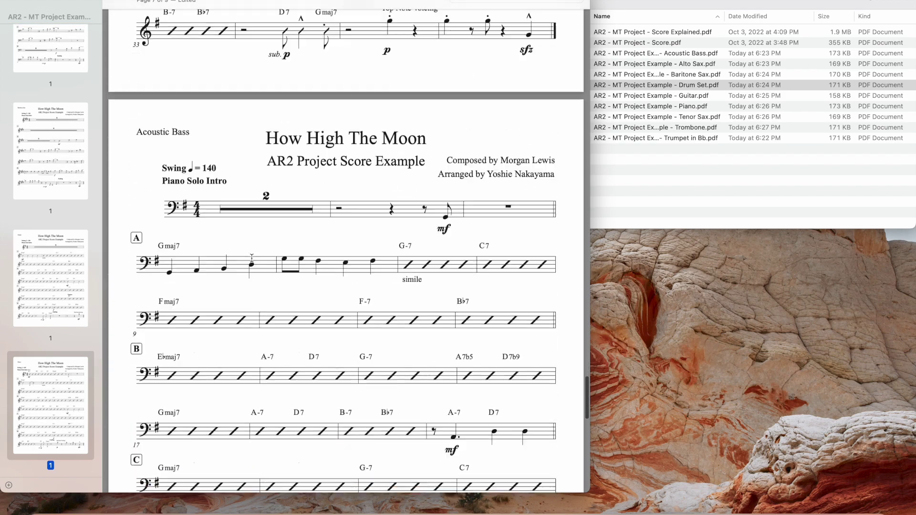
{"action": "scroll", "coordinate": [251, 258], "scroll_direction": "down", "scroll_amount": 5}
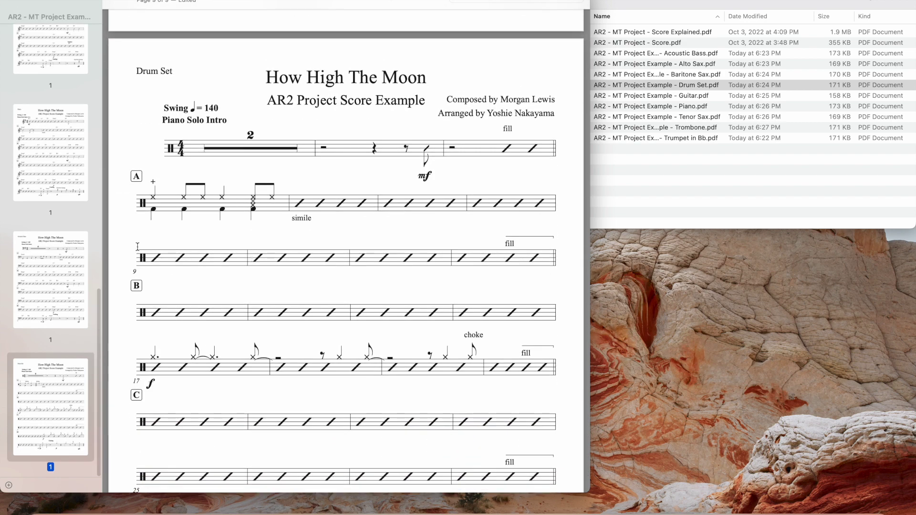
{"action": "scroll", "coordinate": [68, 148], "scroll_direction": "up", "scroll_amount": 10}
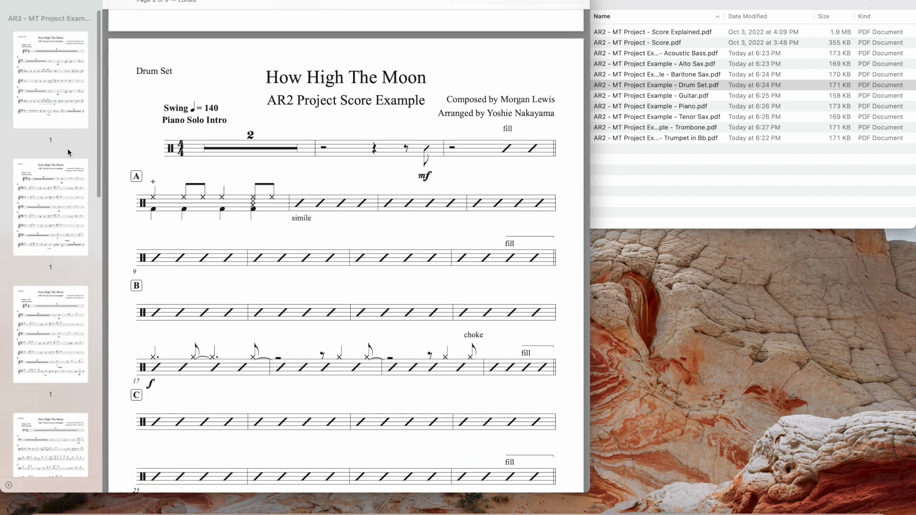
Step: Try reordering the page thumbnails by moving the Alto Sax page, and return it to its place right after the Trumpet page
{"action": "left_click", "coordinate": [76, 139]}
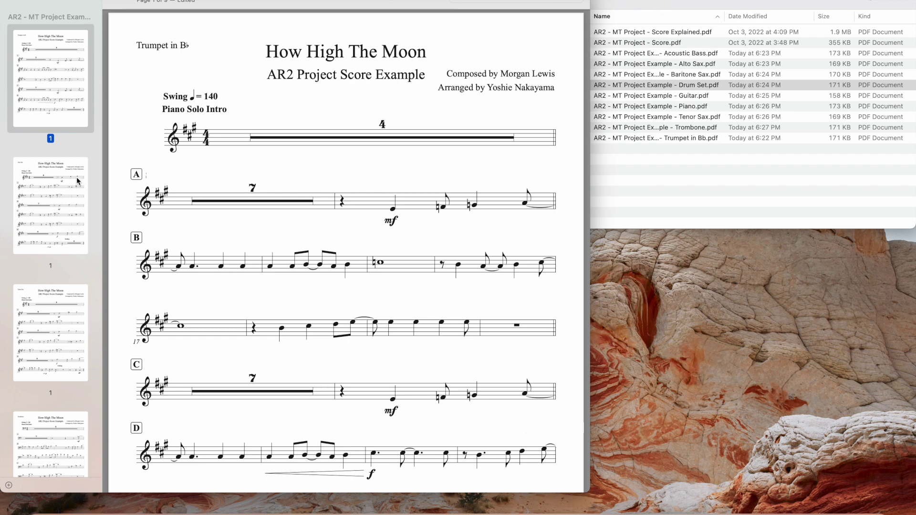
{"action": "left_click", "coordinate": [47, 199]}
{"action": "left_click", "coordinate": [43, 322]}
{"action": "left_click_drag", "start_coordinate": [63, 333], "coordinate": [77, 136]}
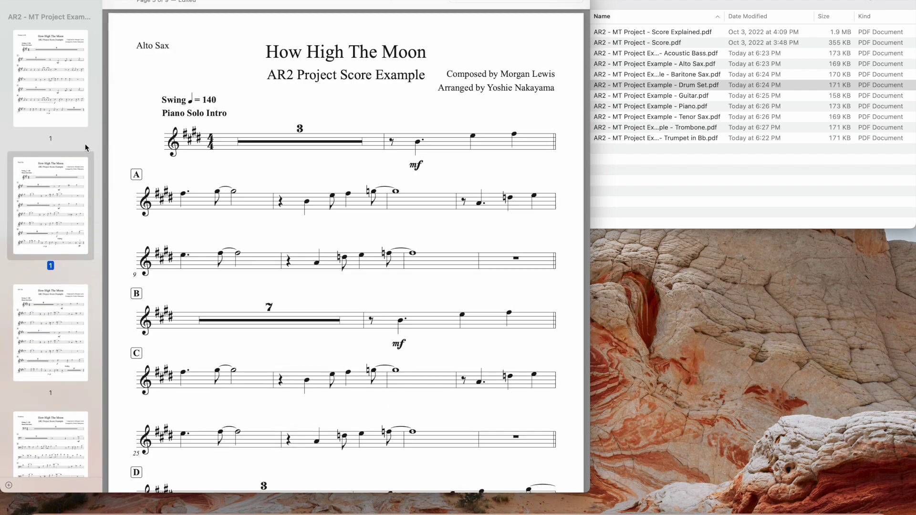
Step: Check the page order in the thumbnails from Trumpet to Drum Set and close the combined document, keeping its changes
{"action": "left_click", "coordinate": [54, 104]}
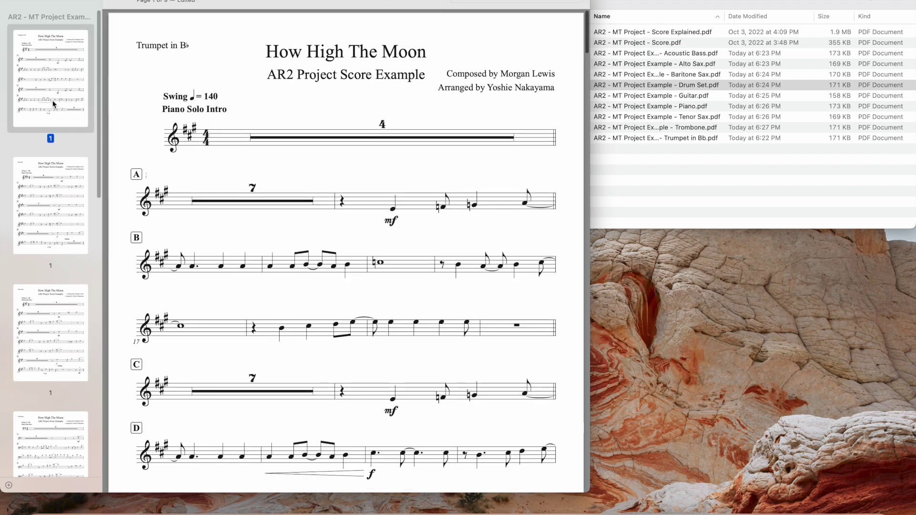
{"action": "left_click", "coordinate": [58, 183]}
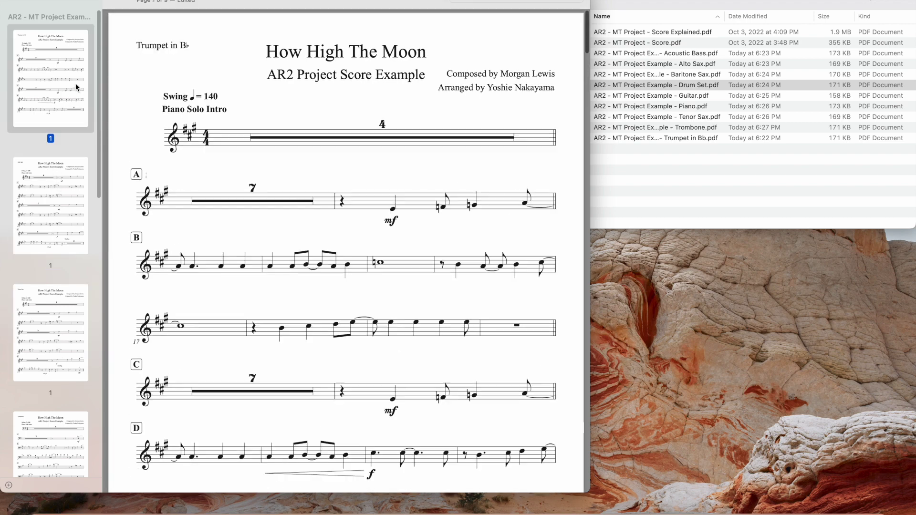
{"action": "left_click", "coordinate": [61, 197]}
{"action": "left_click", "coordinate": [50, 325]}
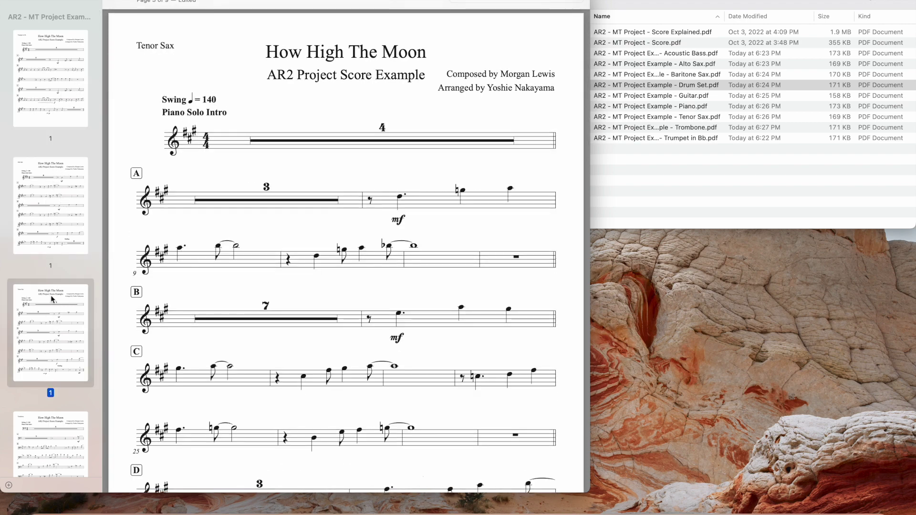
{"action": "scroll", "coordinate": [50, 315], "scroll_direction": "down", "scroll_amount": 10}
{"action": "scroll", "coordinate": [52, 299], "scroll_direction": "down", "scroll_amount": 5}
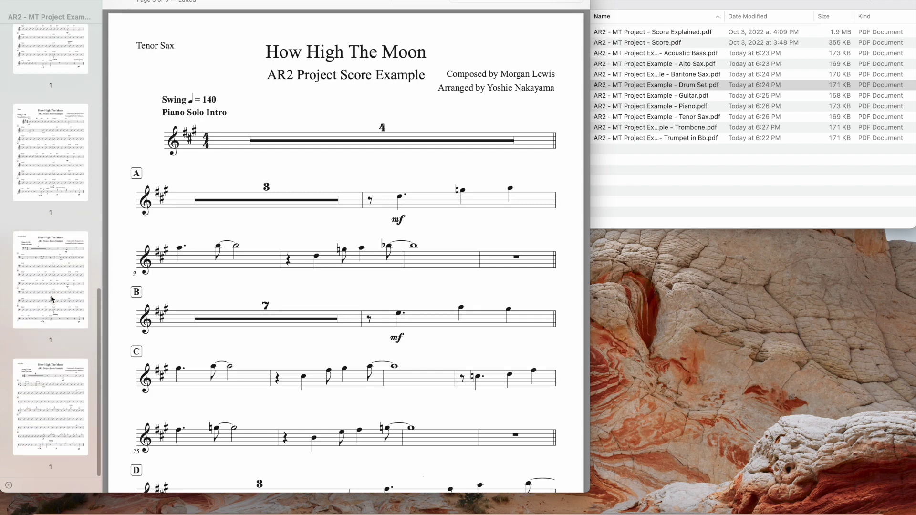
{"action": "scroll", "coordinate": [53, 112], "scroll_direction": "up", "scroll_amount": 15}
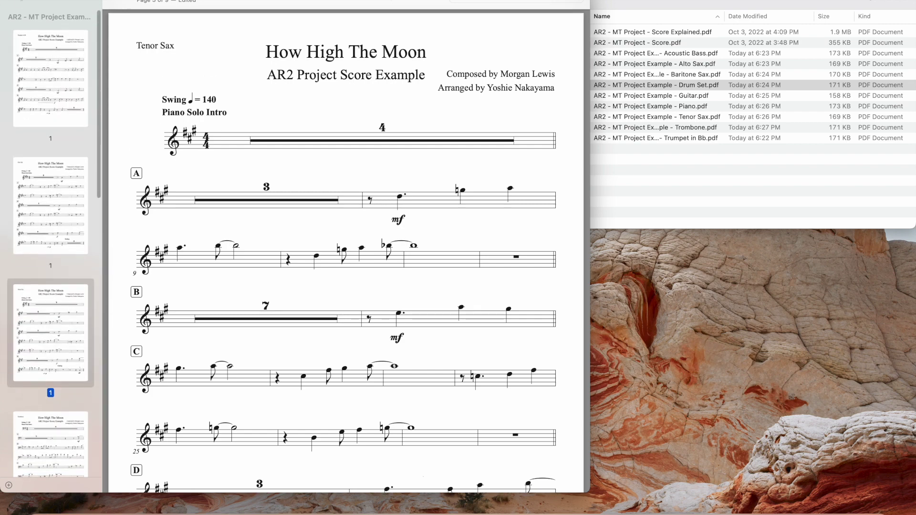
{"action": "left_click", "coordinate": [15, 3]}
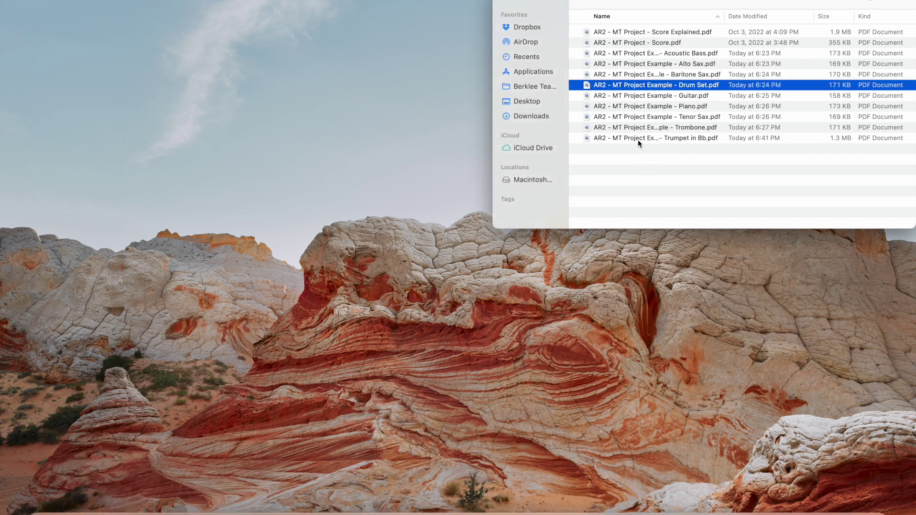
Step: Preview the Trumpet in Bb PDF from the file list and check that its pages hold the instrument parts in score order
{"action": "left_click", "coordinate": [669, 140]}
{"action": "key", "text": "space"}
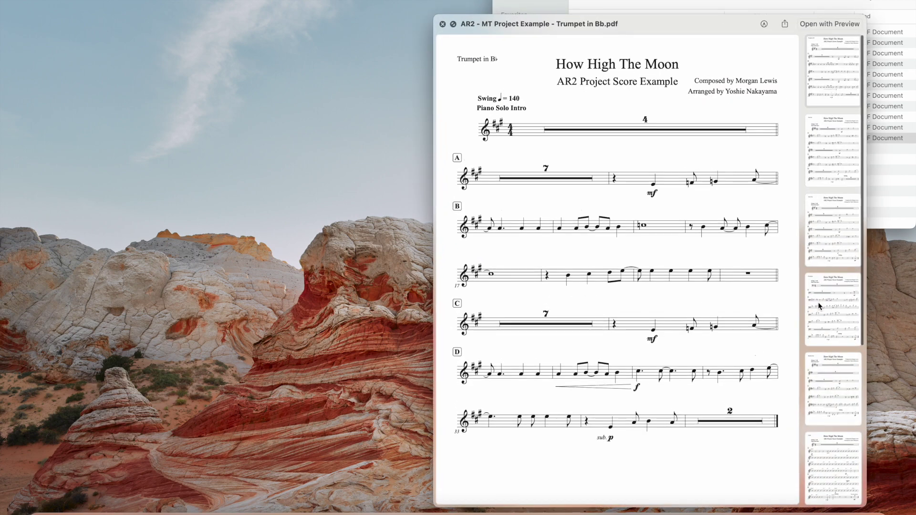
{"action": "left_click", "coordinate": [831, 156]}
{"action": "left_click", "coordinate": [832, 225]}
{"action": "left_click", "coordinate": [830, 305]}
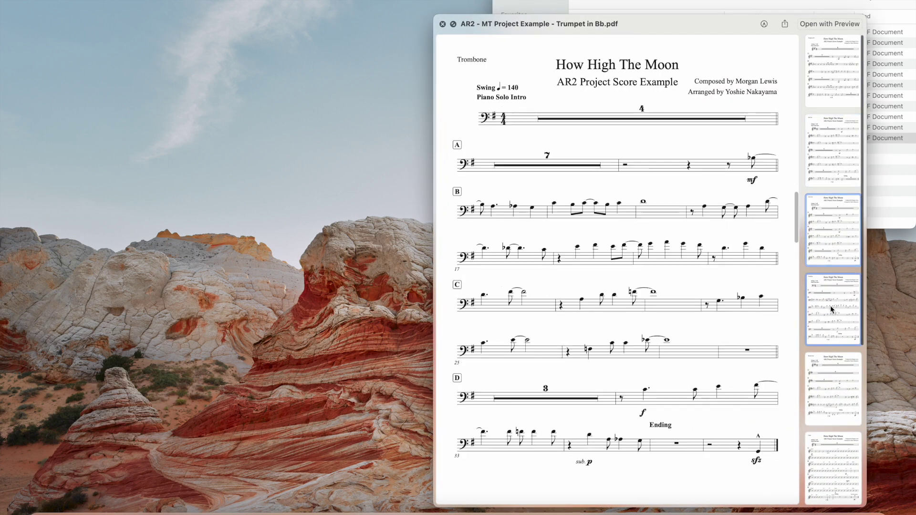
{"action": "left_click", "coordinate": [827, 374]}
{"action": "left_click", "coordinate": [826, 440]}
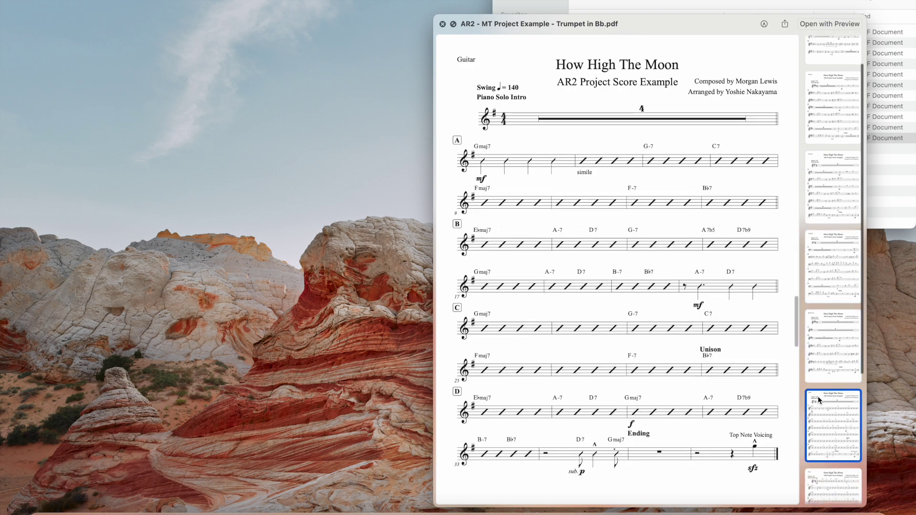
{"action": "scroll", "coordinate": [818, 400], "scroll_direction": "down", "scroll_amount": 5}
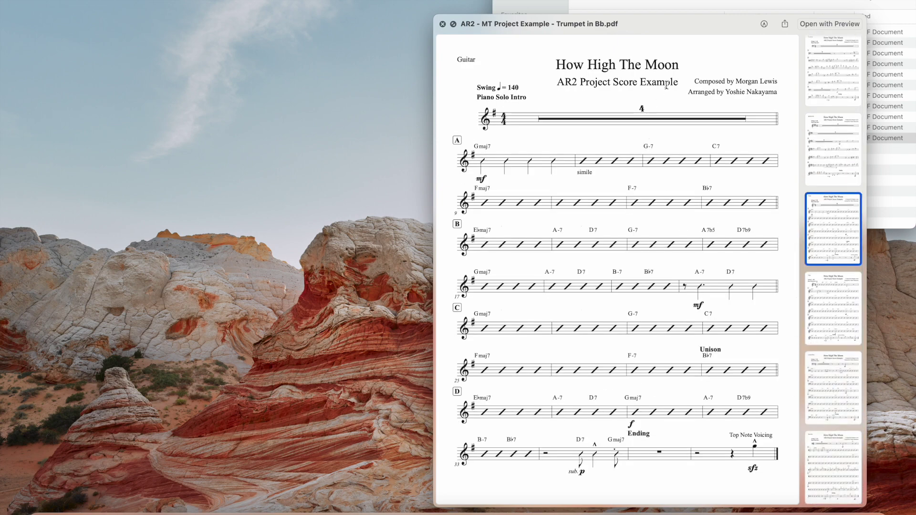
{"action": "key", "text": "space"}
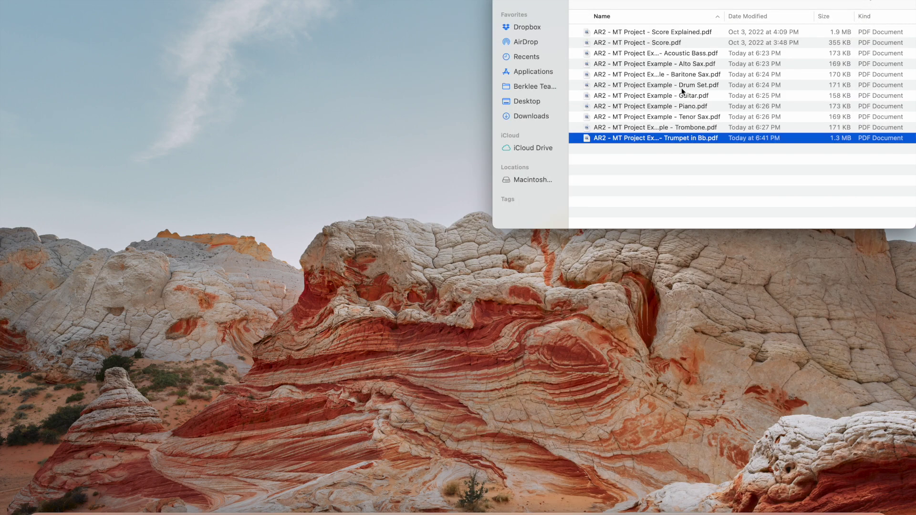
Step: Rename the combined Trumpet in Bb PDF as "AR2 - MT Project Example - Parts", keeping the .pdf extension
{"action": "left_click", "coordinate": [686, 140]}
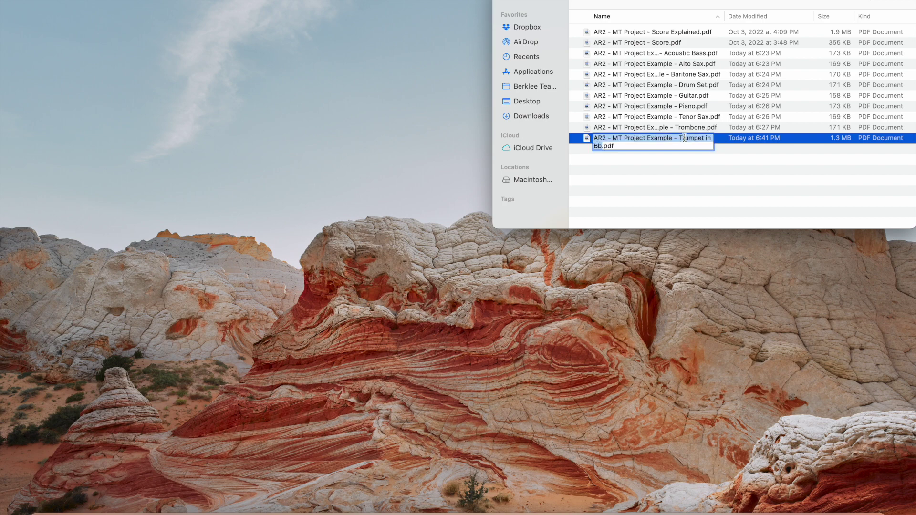
{"action": "key", "text": "Right"}
{"action": "key", "text": "BackSpace"}
{"action": "key", "text": "BackSpace"}
{"action": "key", "text": "BackSpace"}
{"action": "key", "text": "BackSpace"}
{"action": "key", "text": "BackSpace"}
{"action": "key", "text": "BackSpace"}
{"action": "key", "text": "BackSpace"}
{"action": "key", "text": "BackSpace"}
{"action": "key", "text": "BackSpace"}
{"action": "key", "text": "BackSpace"}
{"action": "key", "text": "BackSpace"}
{"action": "key", "text": "BackSpace"}
{"action": "key", "text": "BackSpace"}
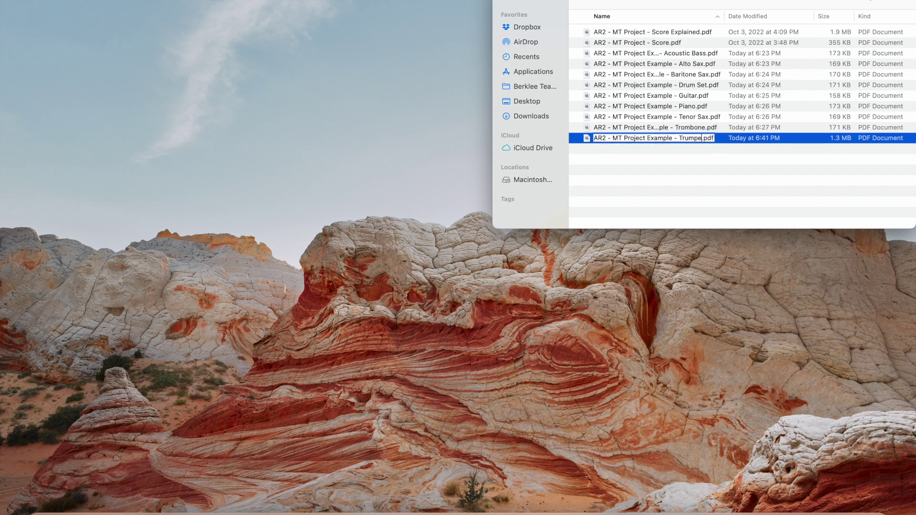
{"action": "type", "text": "Prats"}
{"action": "key", "text": "BackSpace"}
{"action": "key", "text": "BackSpace"}
{"action": "key", "text": "BackSpace"}
{"action": "key", "text": "BackSpace"}
{"action": "type", "text": "arts"}
{"action": "key", "text": "Return"}
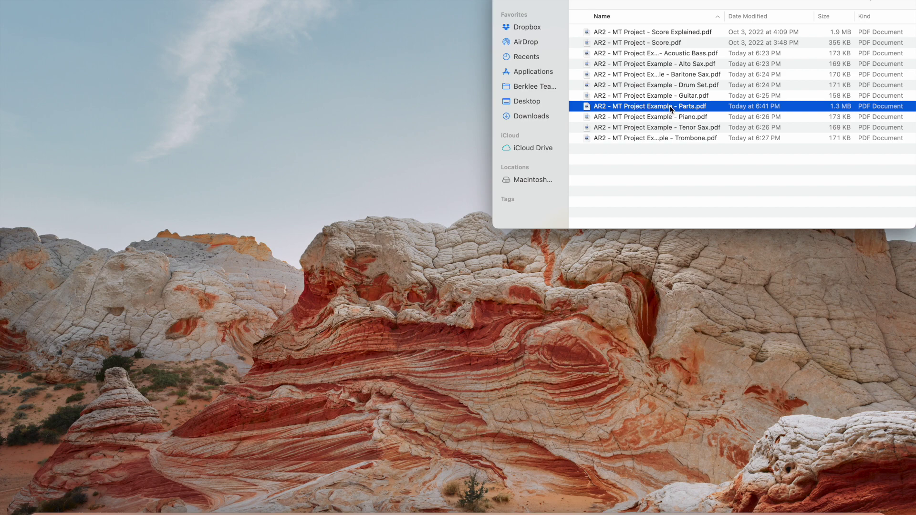
Step: Locate the separate Score PDF in the file list and preview the combined Parts PDF
{"action": "left_click", "coordinate": [652, 45]}
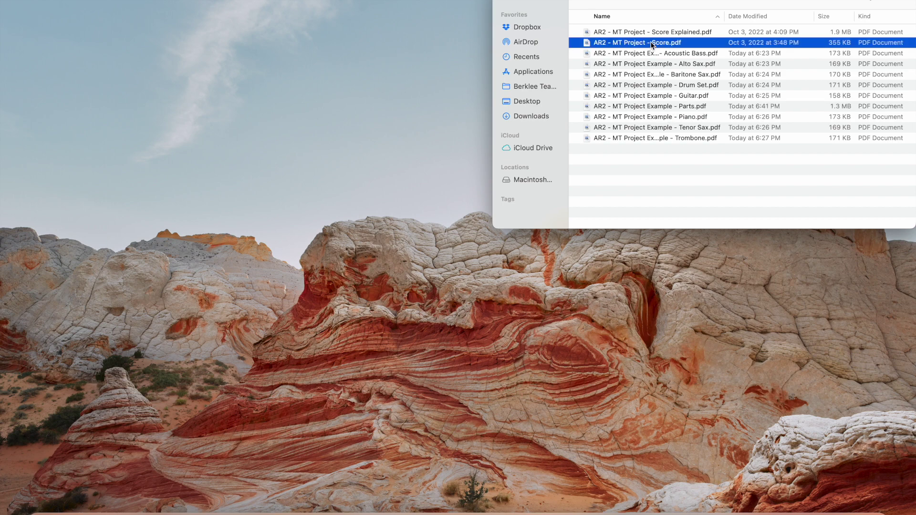
{"action": "left_click", "coordinate": [661, 106]}
{"action": "key", "text": "space"}
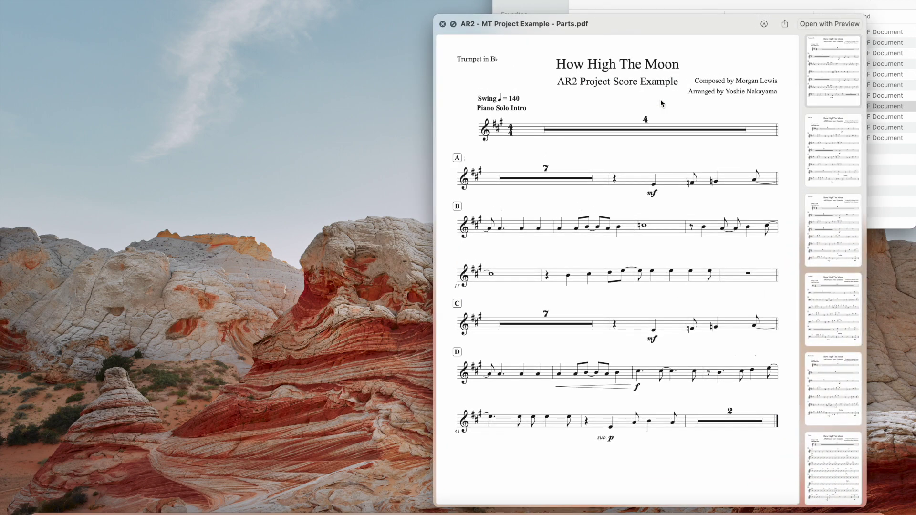